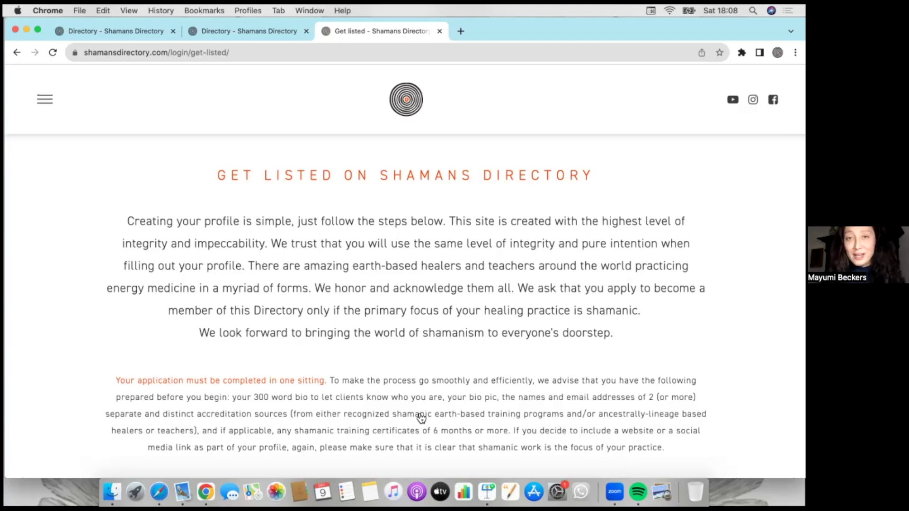
# - Scroll down the Get listed page to the empty Your Details name, contact and address fields
pyautogui.scroll(-4, 421, 417)
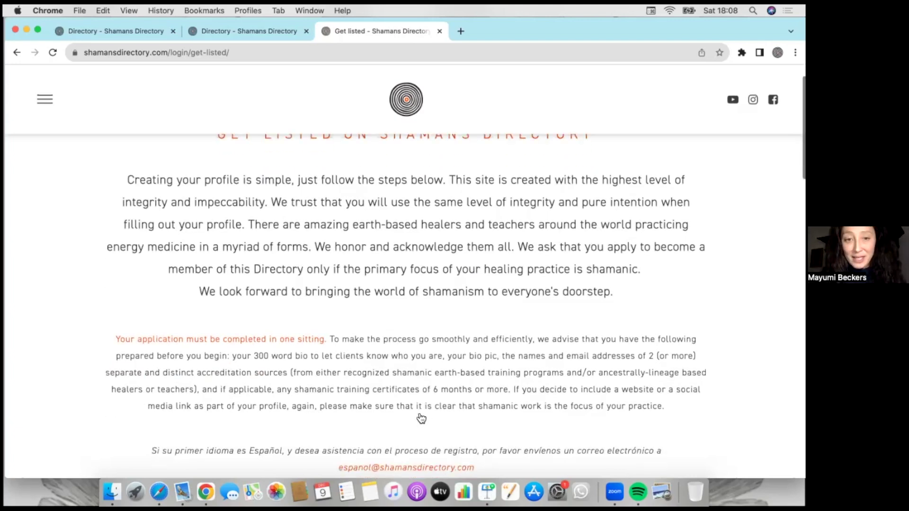
pyautogui.scroll(-1, 382, 383)
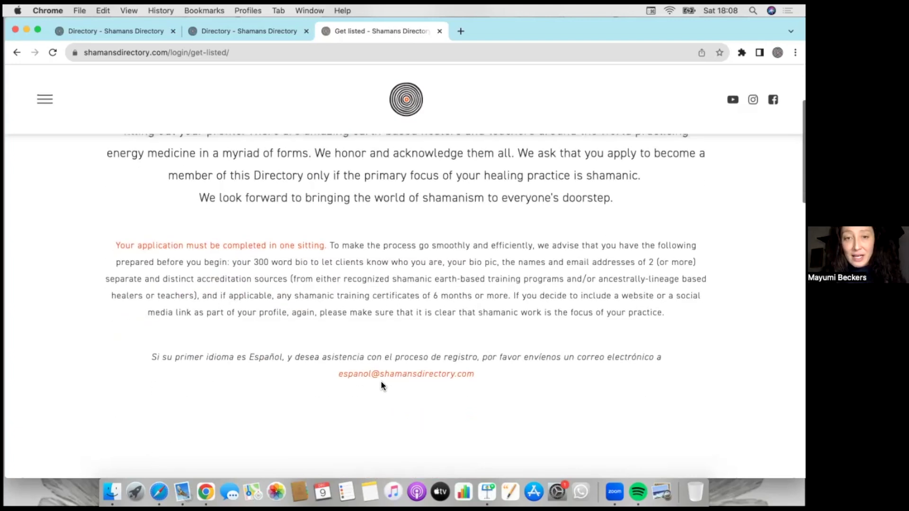
pyautogui.scroll(-3, 405, 410)
pyautogui.scroll(-5, 399, 410)
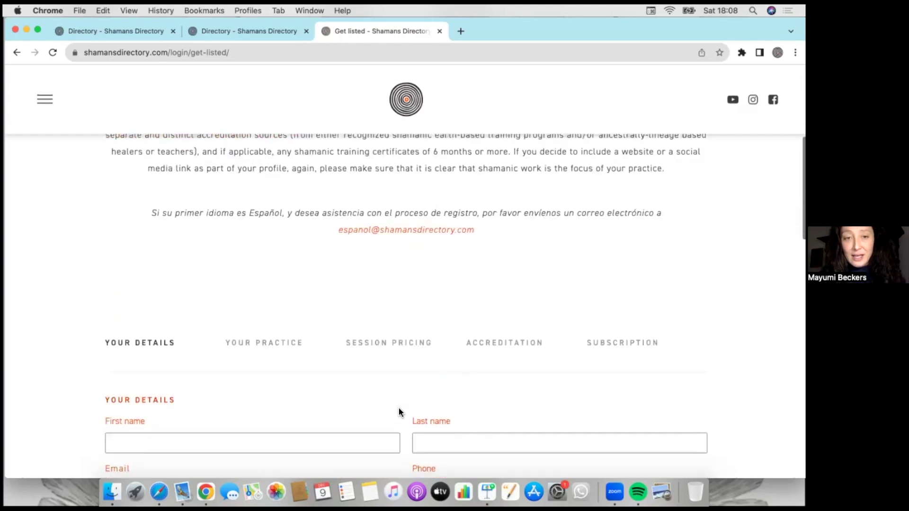
pyautogui.scroll(-2, 399, 409)
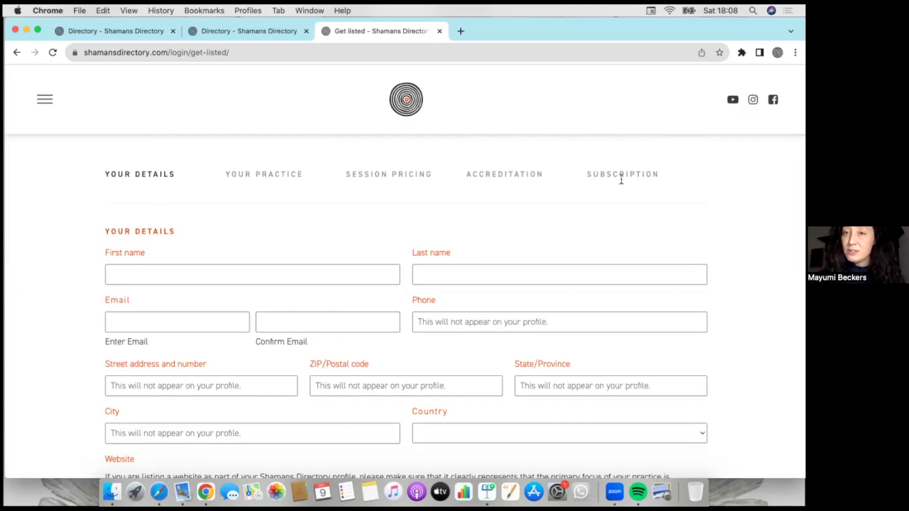
pyautogui.scroll(-1, 213, 275)
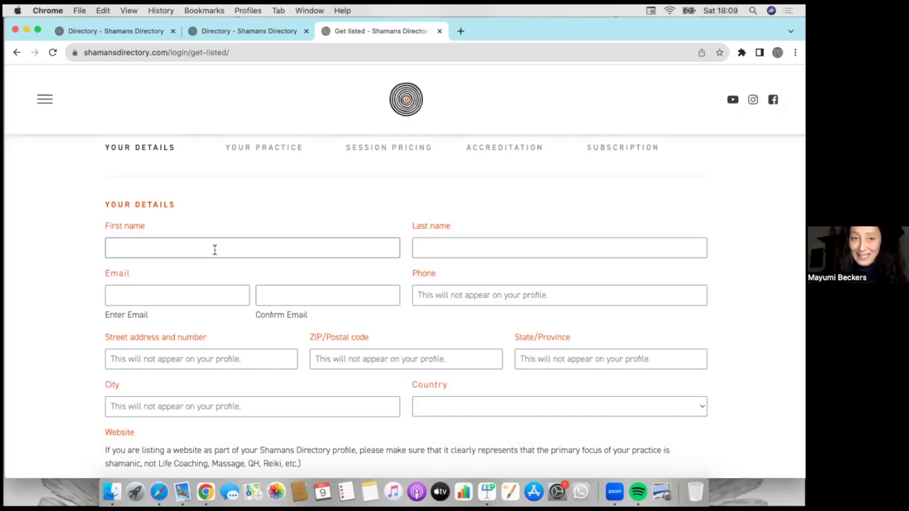
# - Enter the applicant's first and last name, then scroll down to the Profile picture section
pyautogui.click(215, 250)
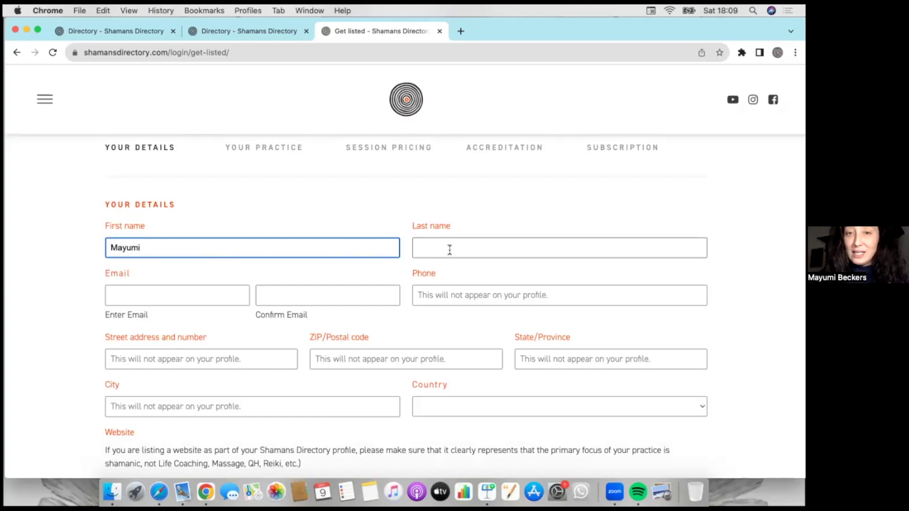
pyautogui.click(448, 249)
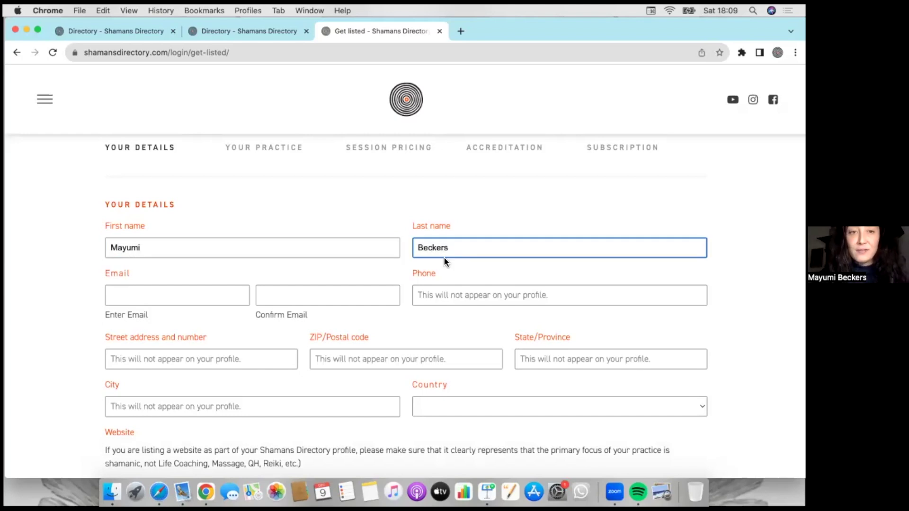
pyautogui.scroll(-2, 349, 328)
pyautogui.scroll(-5, 350, 324)
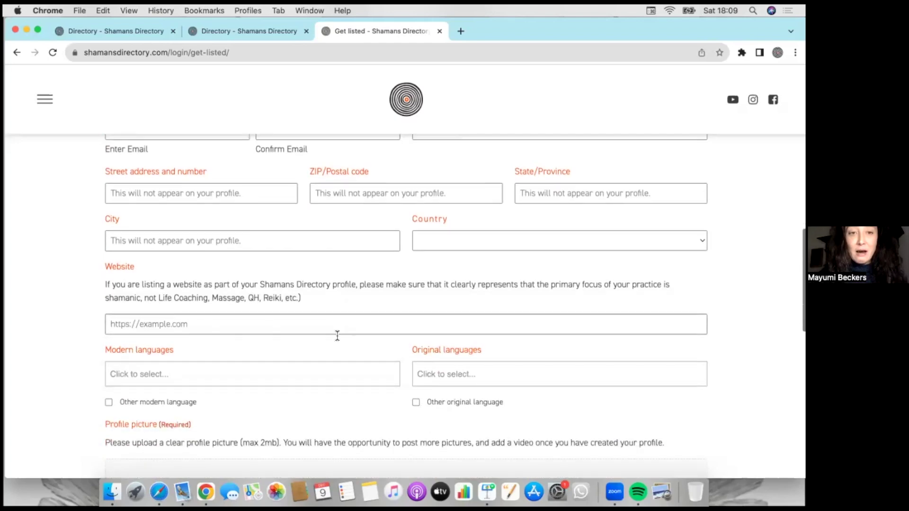
pyautogui.scroll(-1, 307, 358)
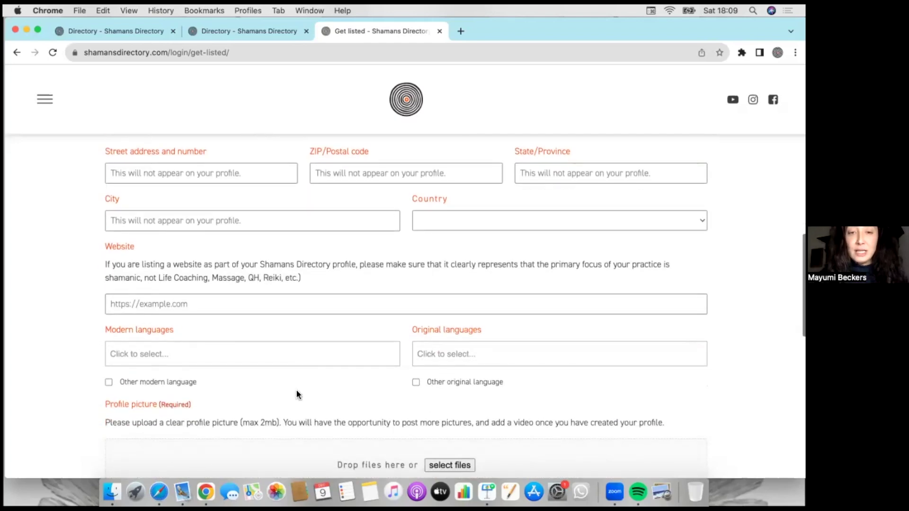
pyautogui.scroll(-3, 296, 393)
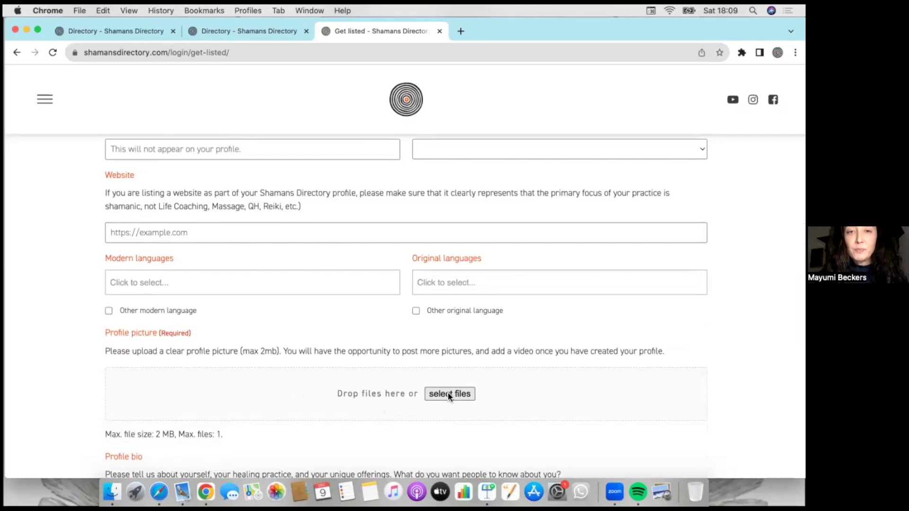
# - Upload landgoed-low.jpg from the Desktop as the profile picture and accept the crop
pyautogui.click(447, 393)
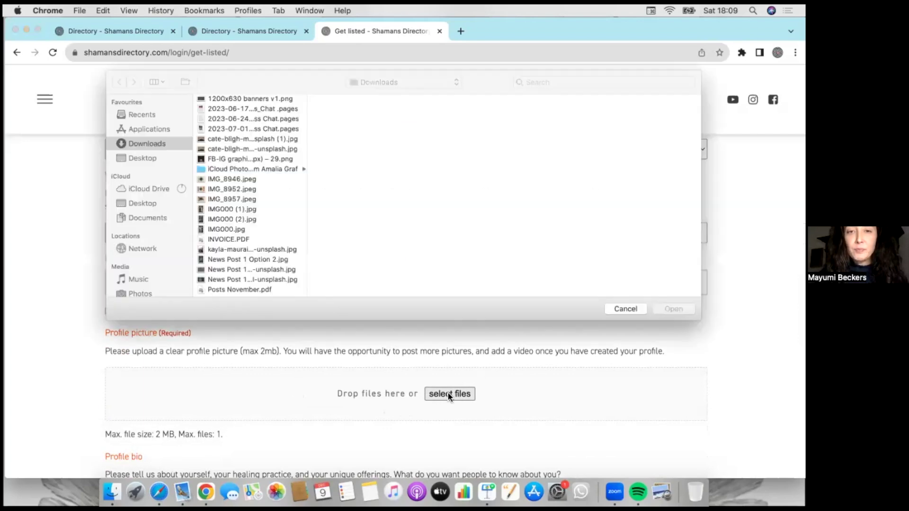
pyautogui.click(147, 156)
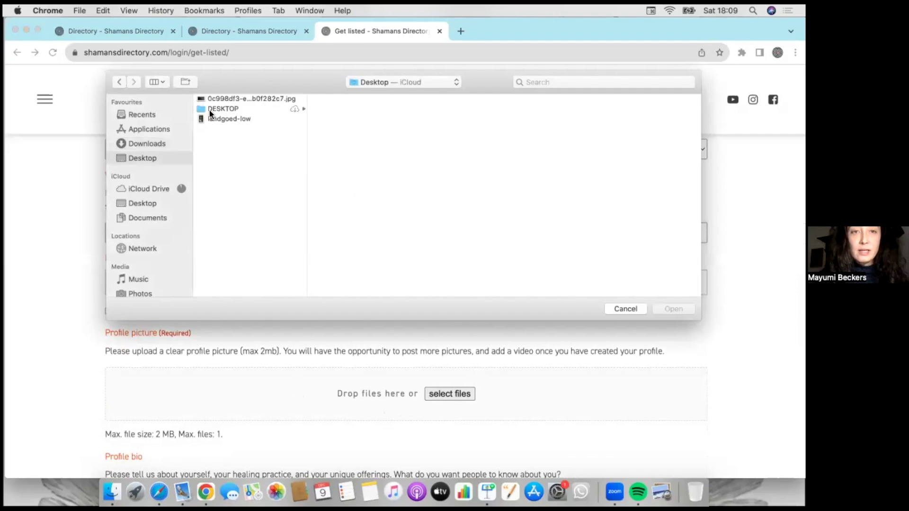
pyautogui.click(246, 118)
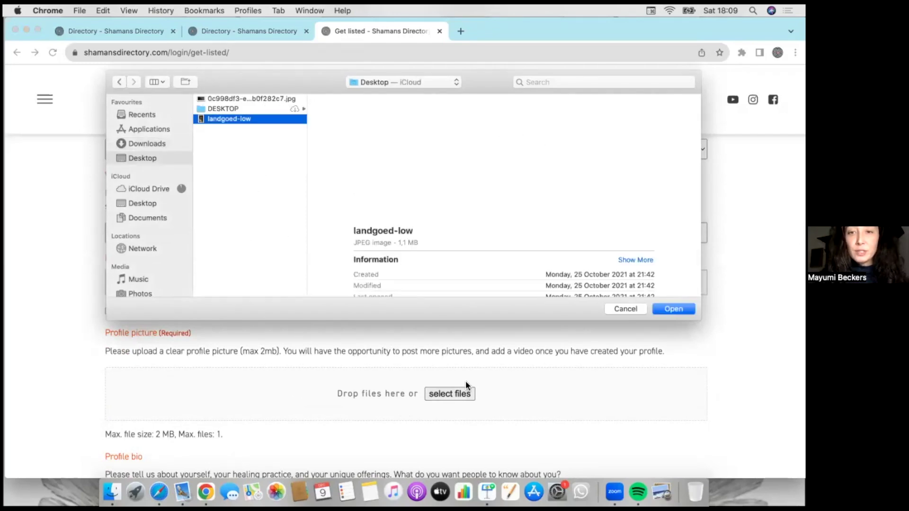
pyautogui.click(680, 308)
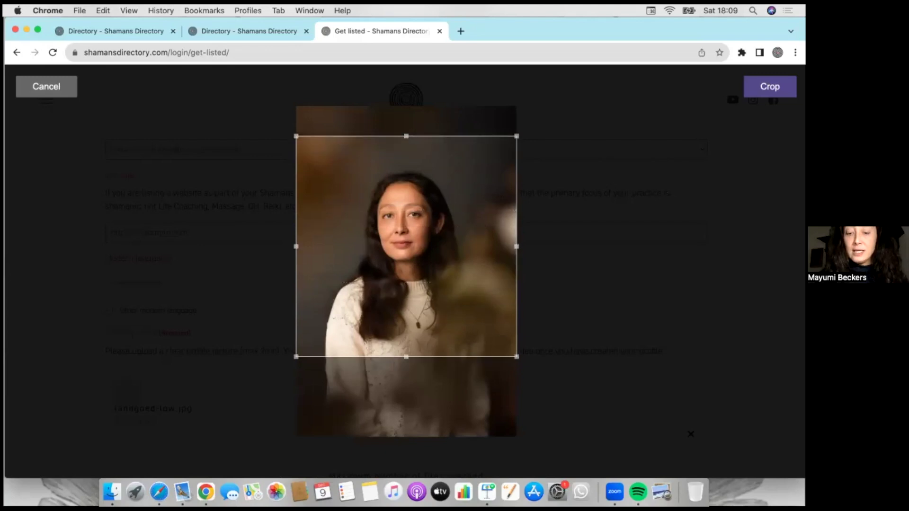
pyautogui.click(770, 87)
# - Scroll past the empty Profile bio and continue to the Your Practice step
pyautogui.scroll(-2, 603, 372)
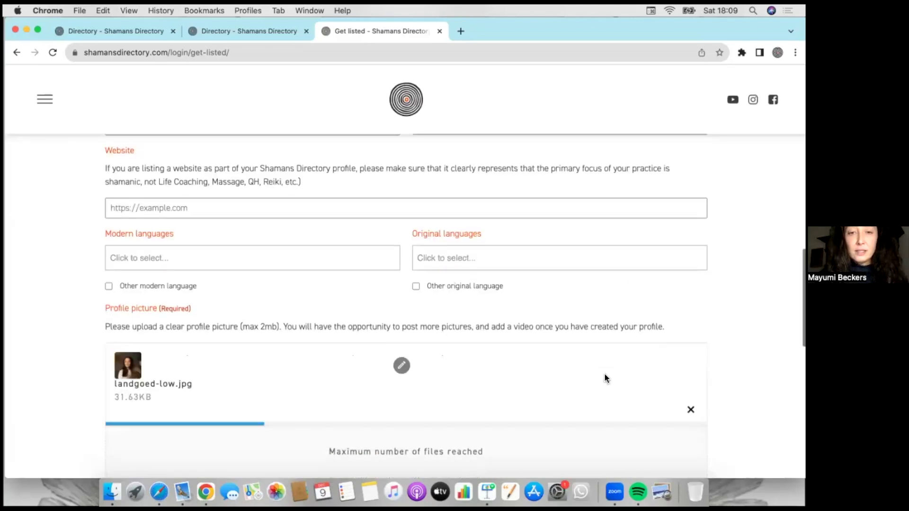
pyautogui.scroll(-5, 604, 373)
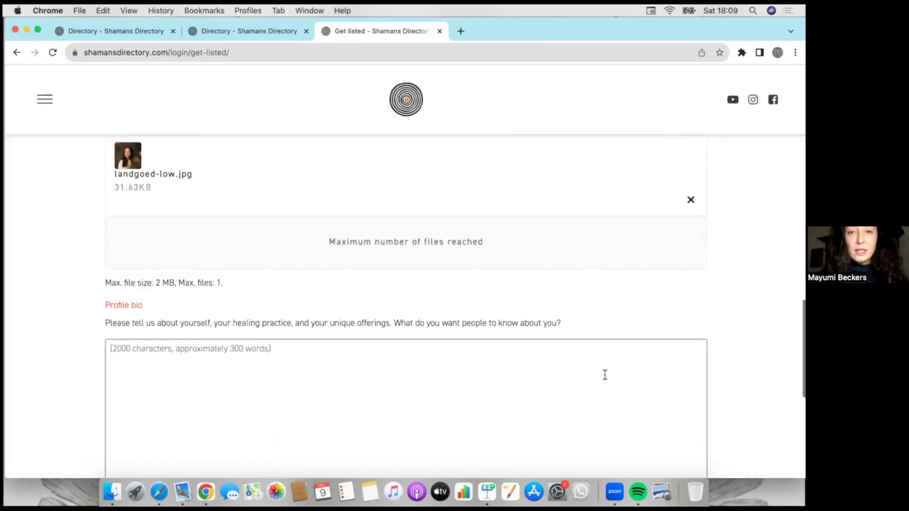
pyautogui.scroll(7, 604, 373)
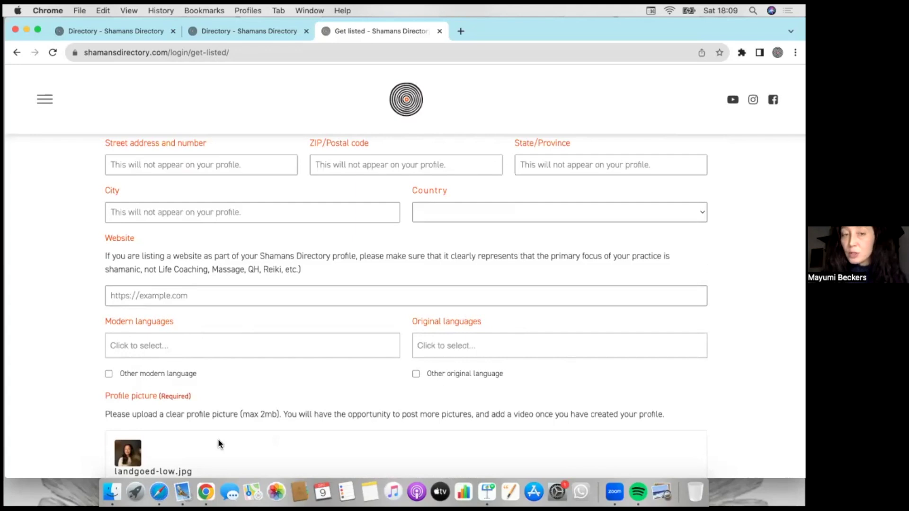
pyautogui.scroll(-5, 218, 440)
pyautogui.scroll(-3, 218, 439)
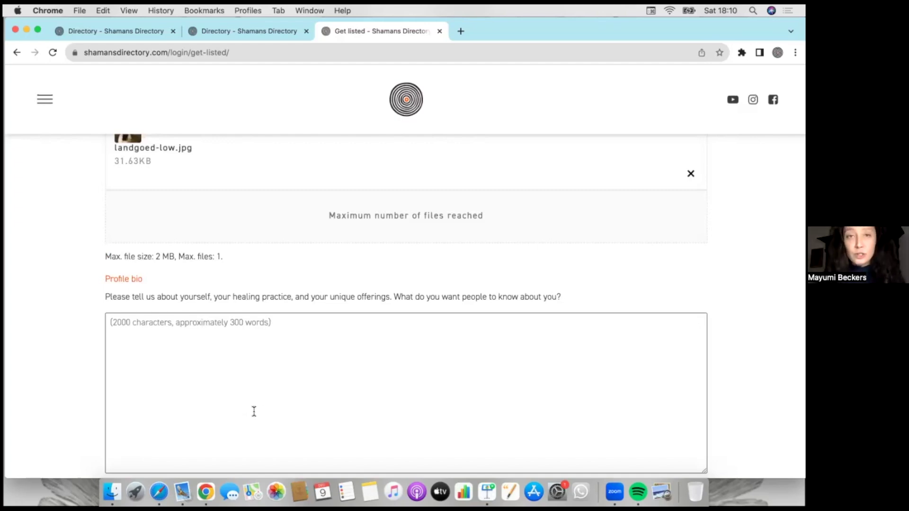
pyautogui.scroll(-4, 253, 412)
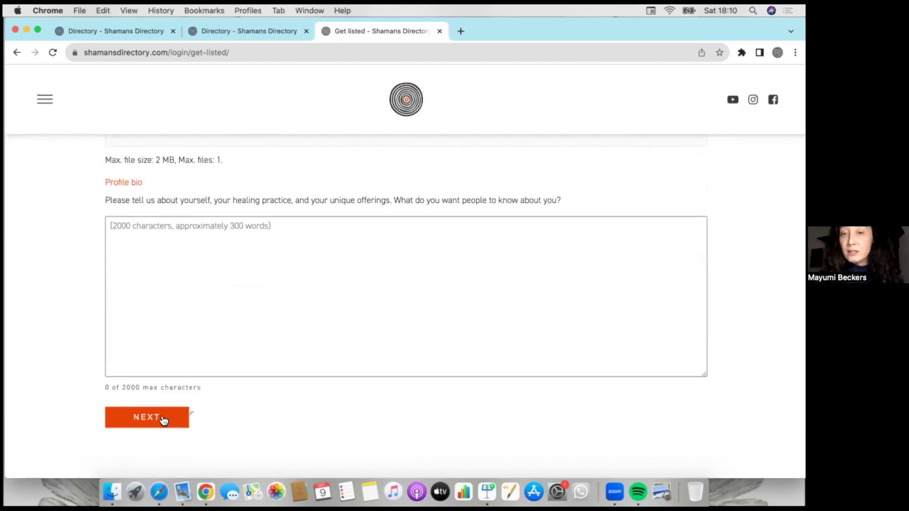
pyautogui.click(163, 420)
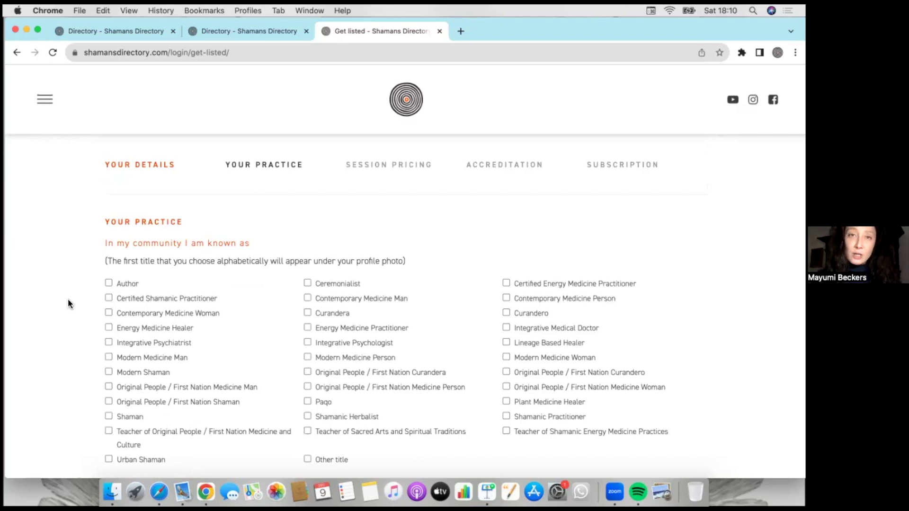
# - Tick Certified Shamanic Practitioner and Paqo as community titles, leaving Other unticked
pyautogui.scroll(-3, 68, 303)
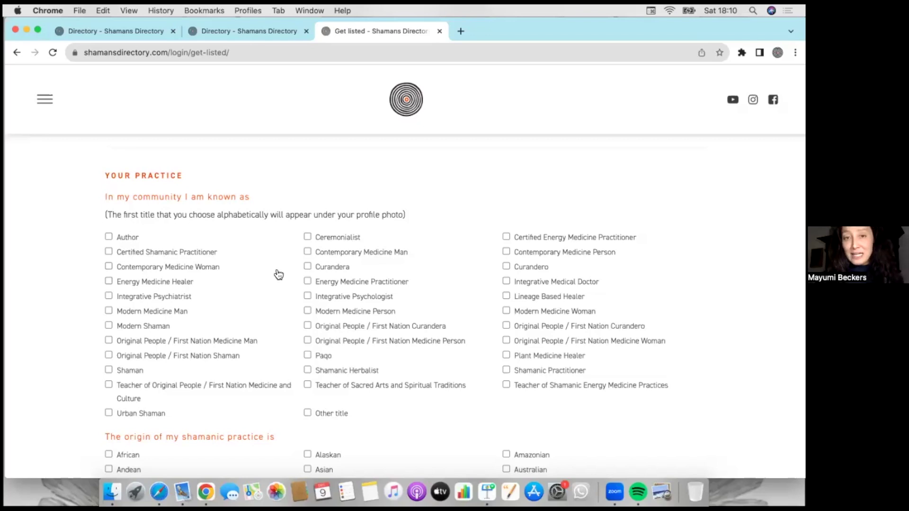
pyautogui.click(308, 414)
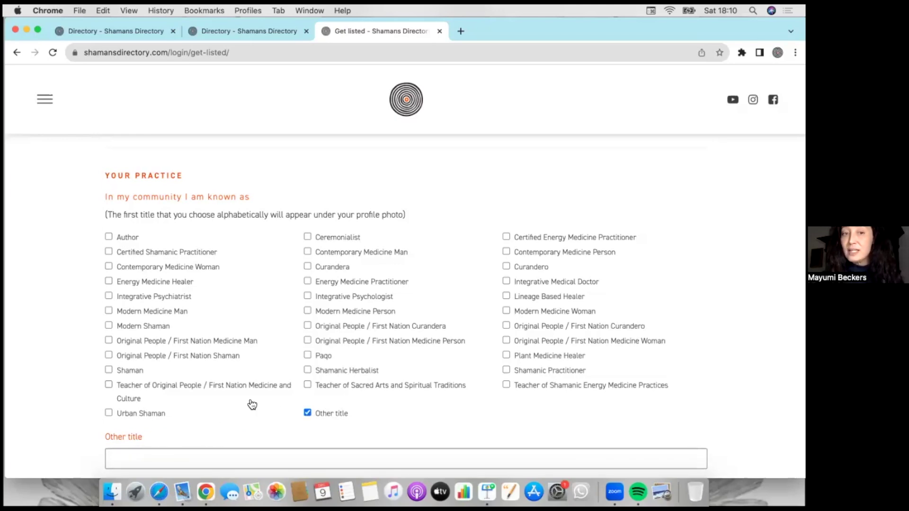
pyautogui.click(306, 413)
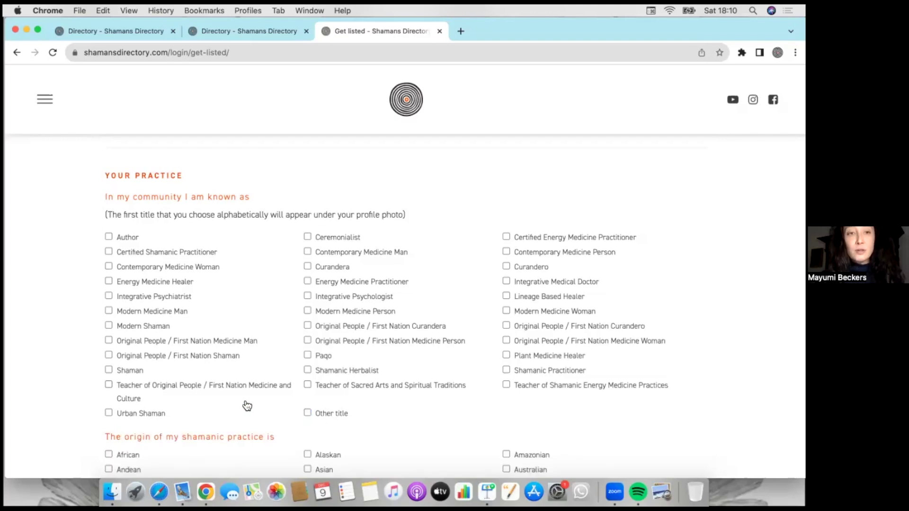
pyautogui.click(108, 251)
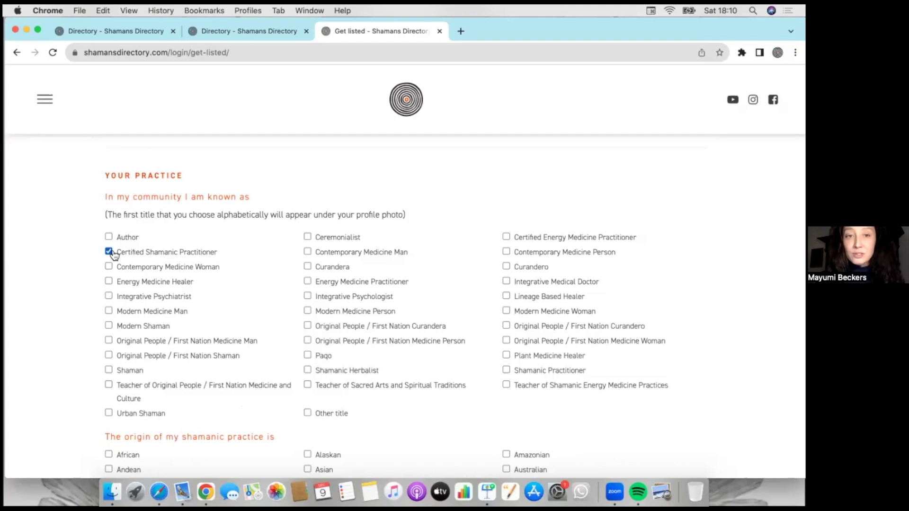
pyautogui.click(308, 355)
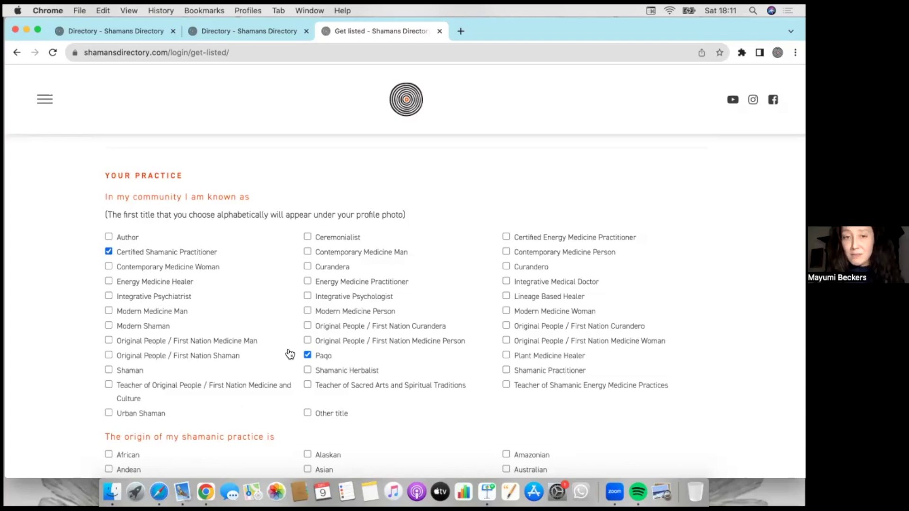
pyautogui.scroll(-5, 283, 381)
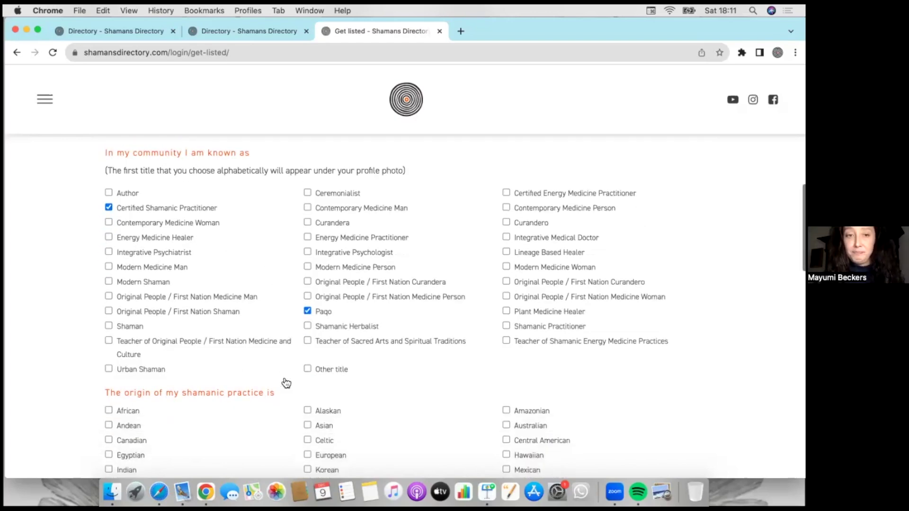
pyautogui.scroll(-3, 286, 382)
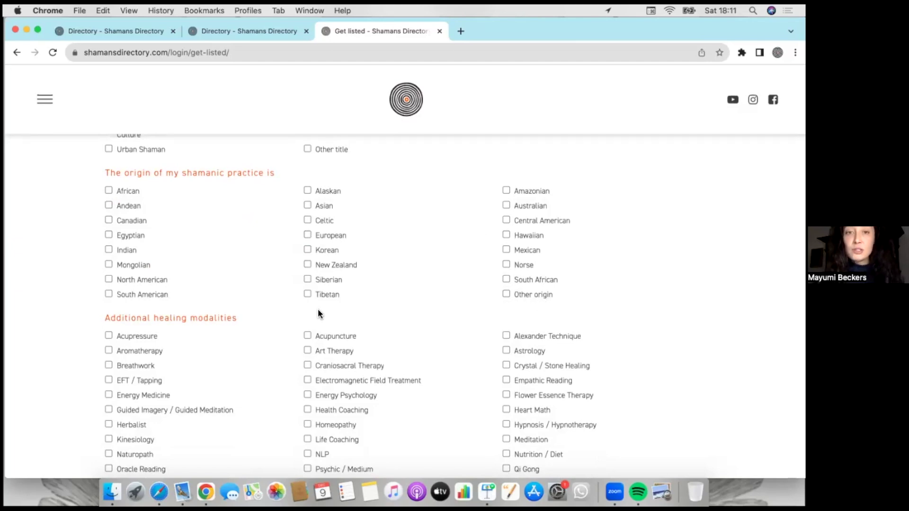
pyautogui.scroll(-1, 242, 401)
pyautogui.scroll(-4, 242, 401)
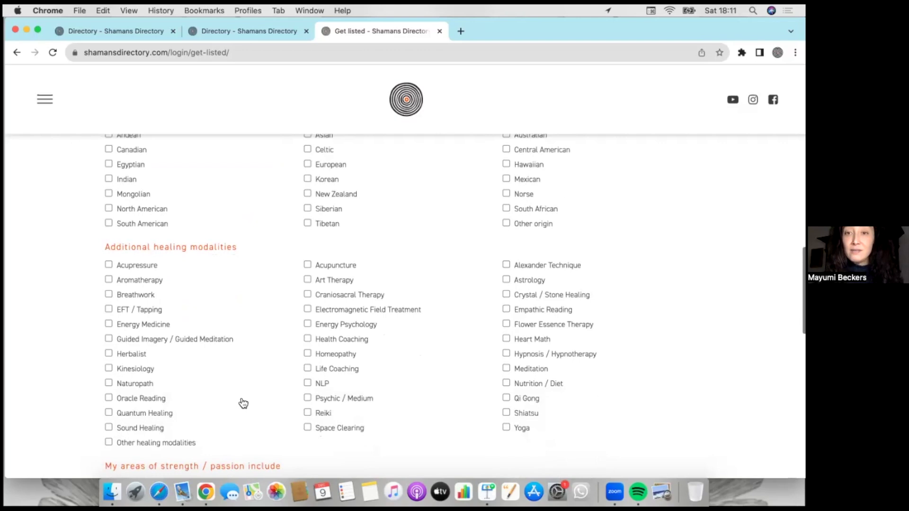
pyautogui.scroll(-1, 242, 401)
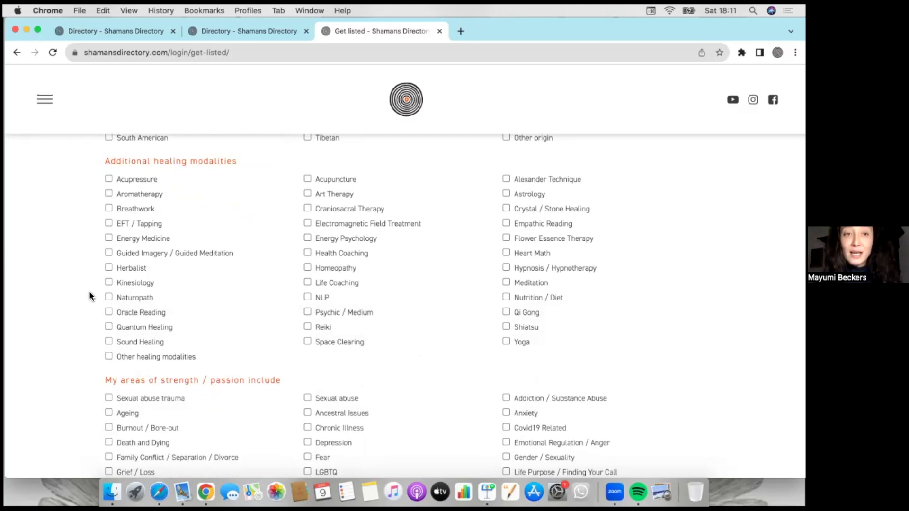
pyautogui.scroll(-2, 88, 360)
pyautogui.scroll(-5, 88, 374)
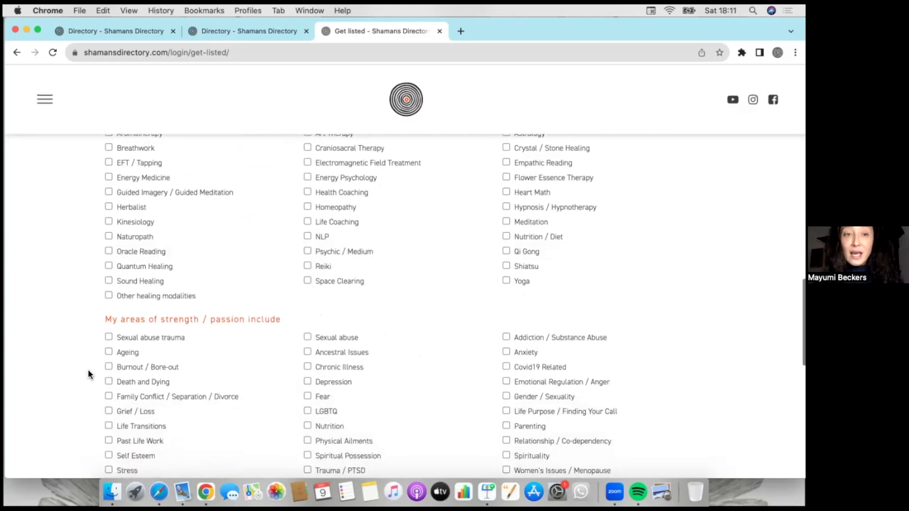
pyautogui.scroll(-4, 88, 374)
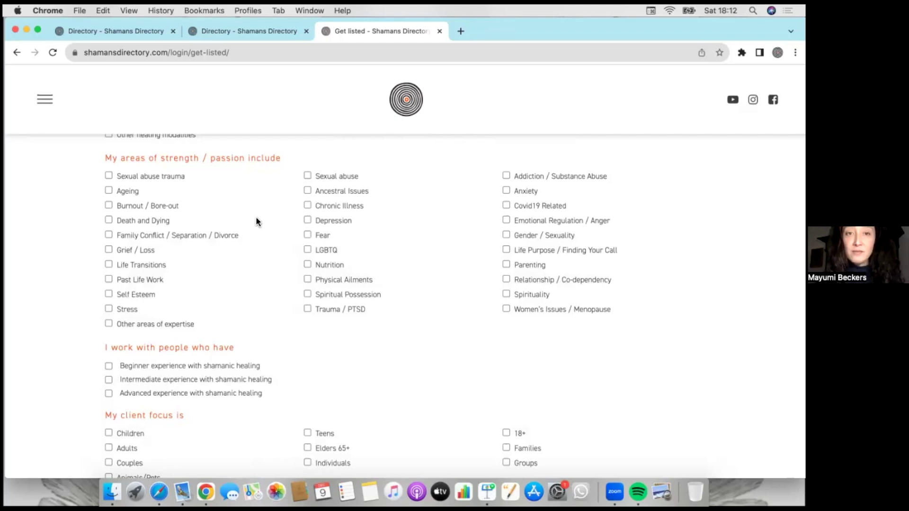
# - Tick Ancestral Issues as an area of strength and continue to Session Pricing
pyautogui.click(307, 191)
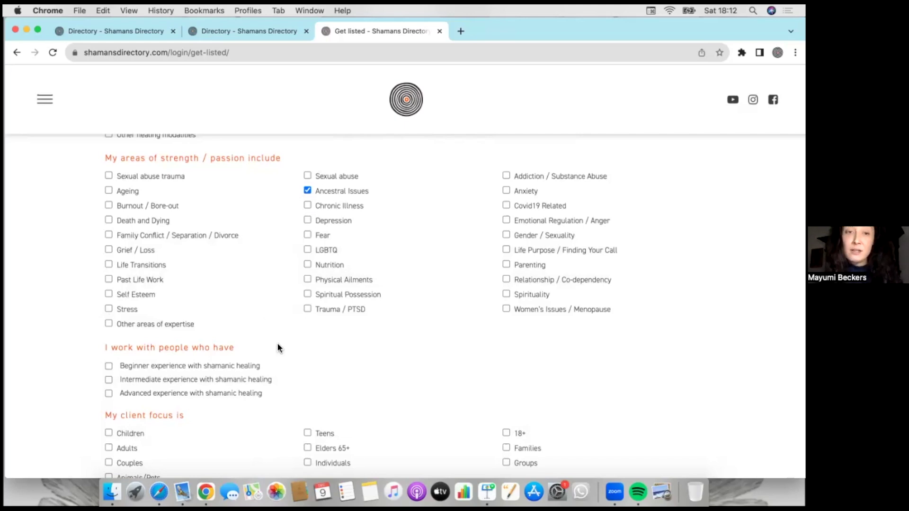
pyautogui.scroll(-1, 281, 362)
pyautogui.scroll(-4, 280, 400)
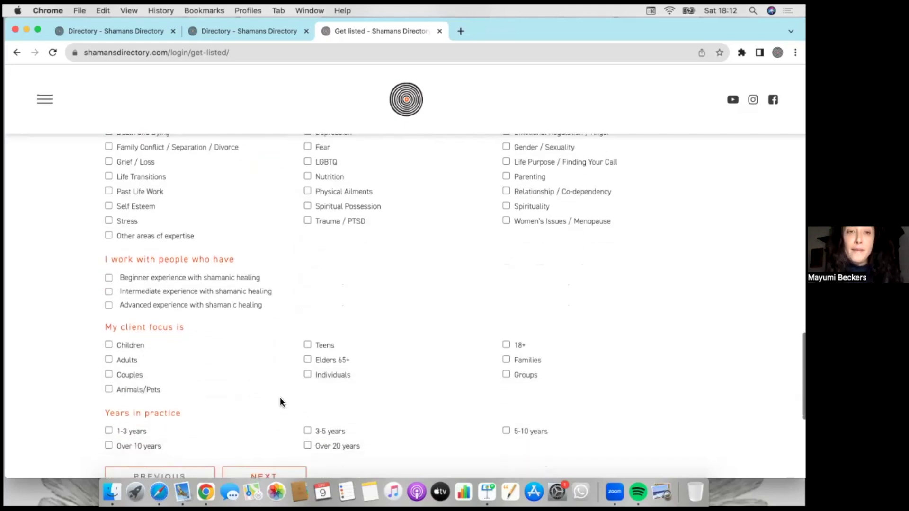
pyautogui.scroll(-1, 282, 403)
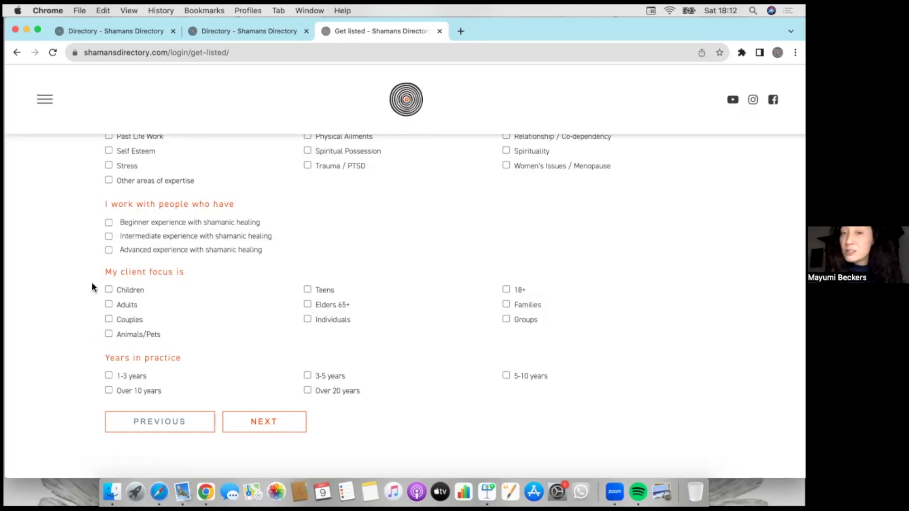
pyautogui.scroll(-1, 67, 343)
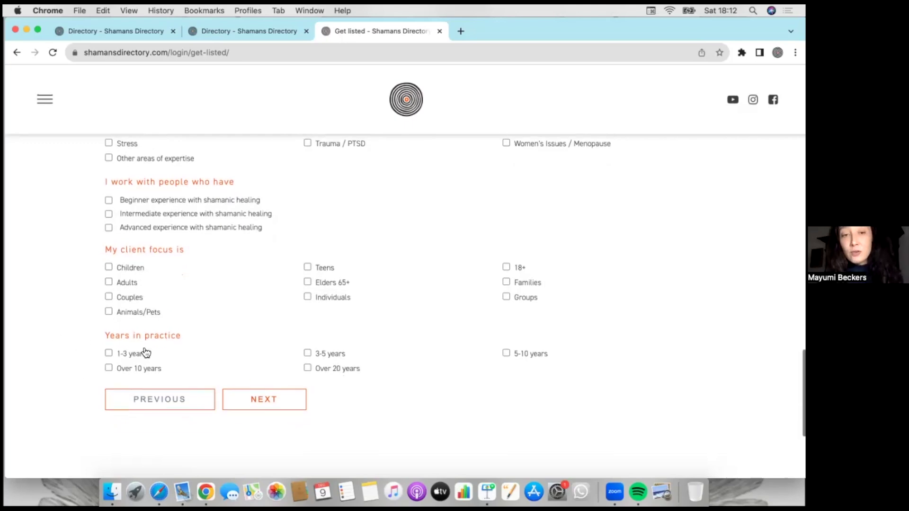
pyautogui.click(274, 405)
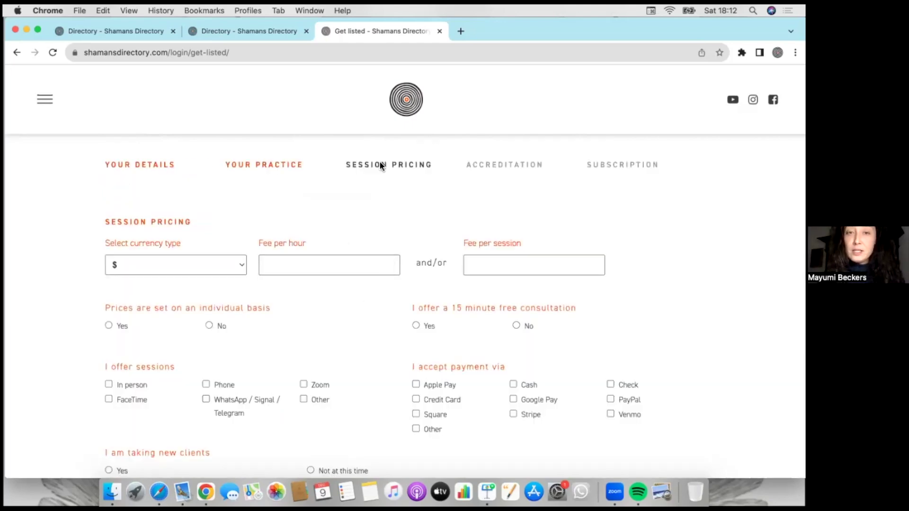
# - Keep $ as the session currency and answer Yes to taking new clients
pyautogui.scroll(-1, 291, 340)
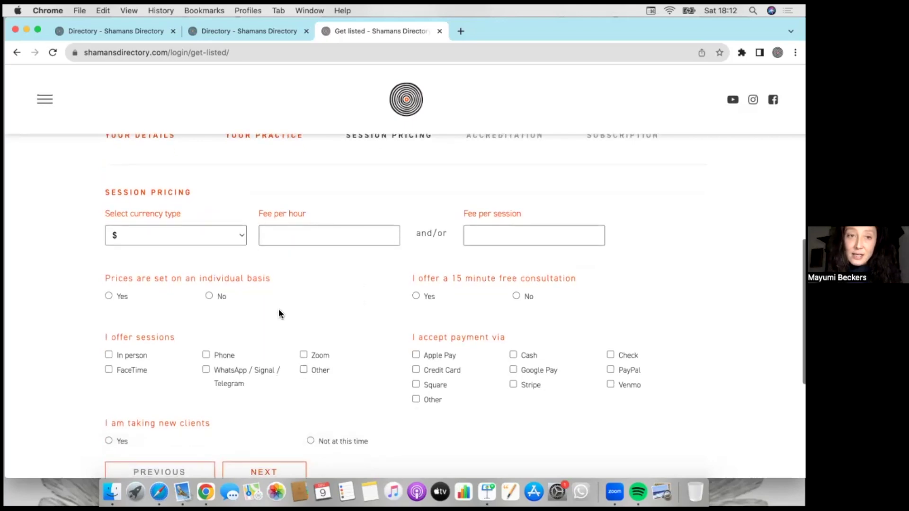
pyautogui.click(242, 240)
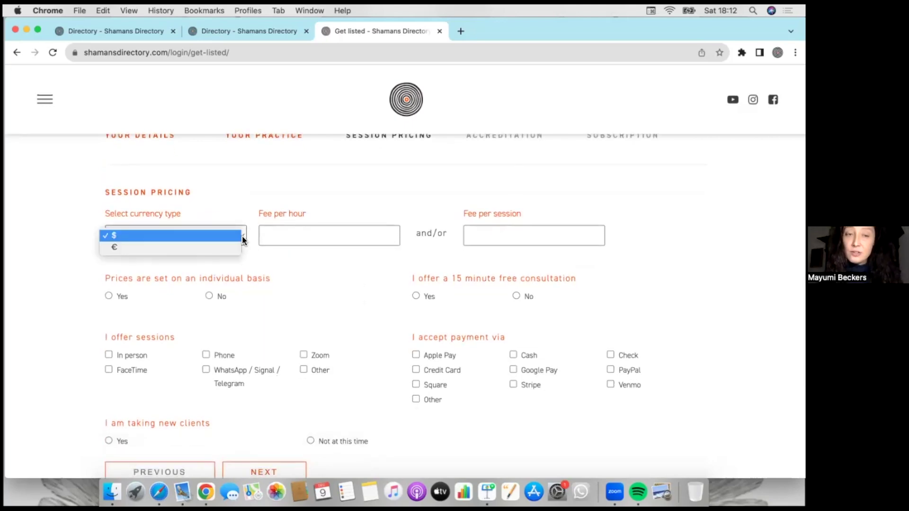
pyautogui.click(242, 235)
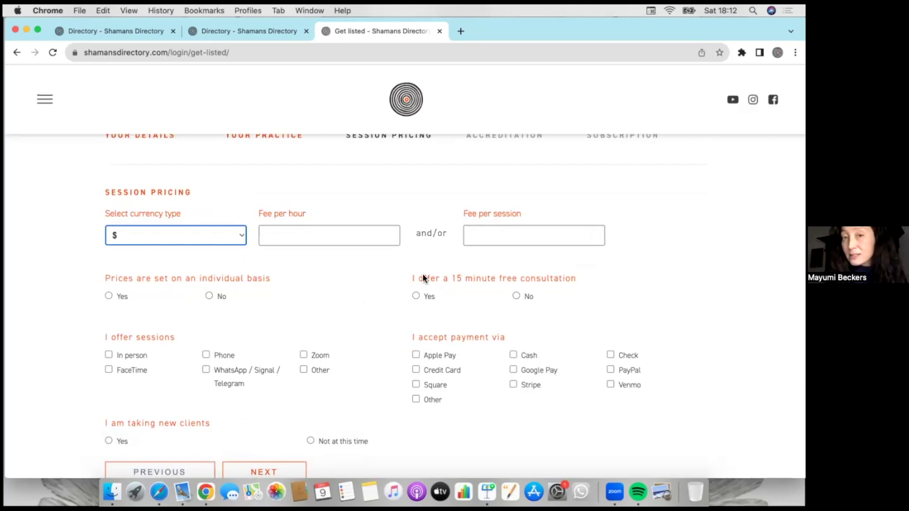
pyautogui.scroll(-3, 312, 313)
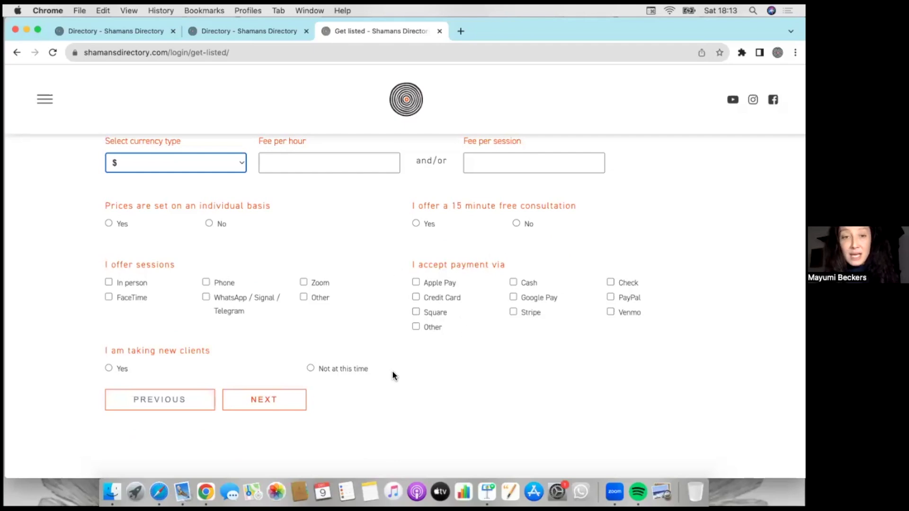
pyautogui.scroll(-1, 382, 381)
pyautogui.click(110, 339)
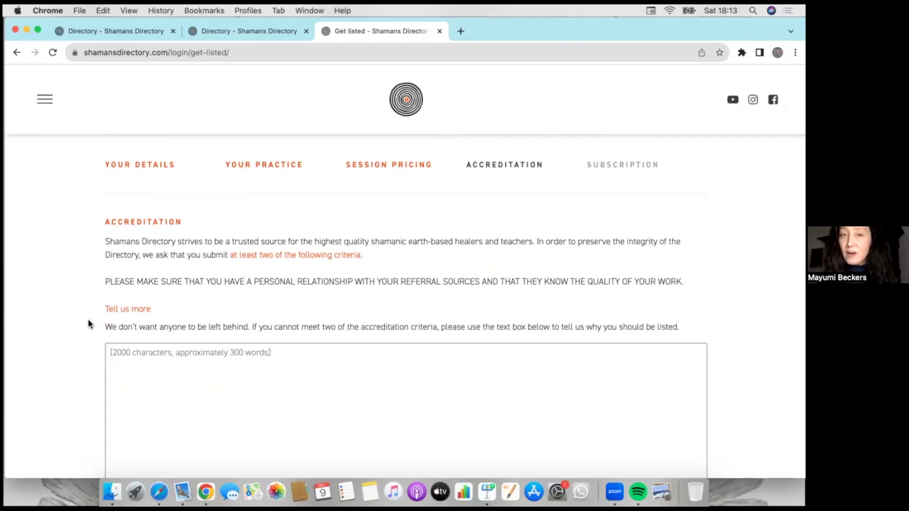
# - Scroll through the Accreditation page to review its six criteria and agreement declarations
pyautogui.scroll(-2, 97, 370)
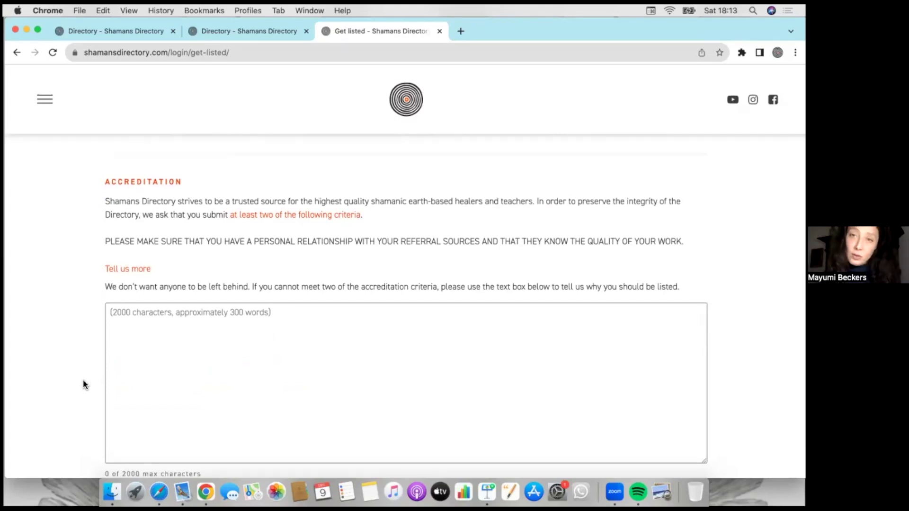
pyautogui.scroll(-2, 83, 379)
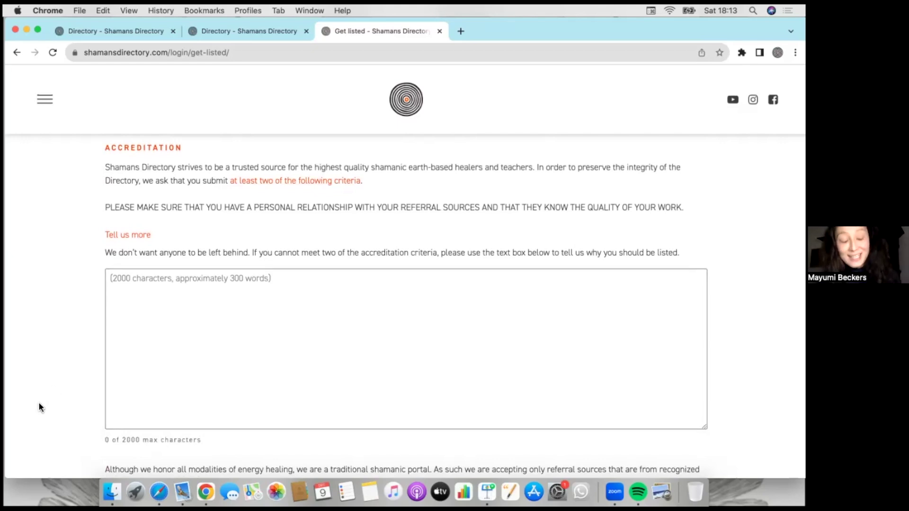
pyautogui.scroll(-5, 39, 406)
pyautogui.scroll(-6, 40, 406)
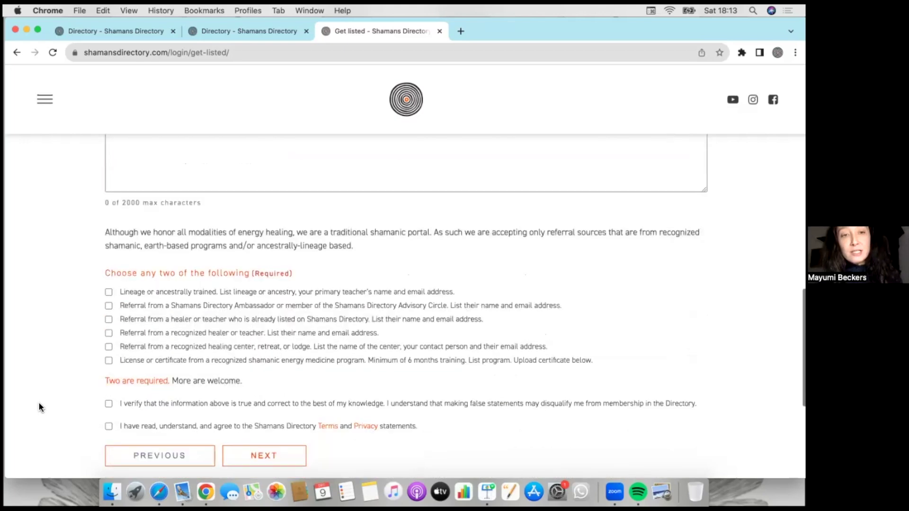
pyautogui.scroll(-2, 39, 402)
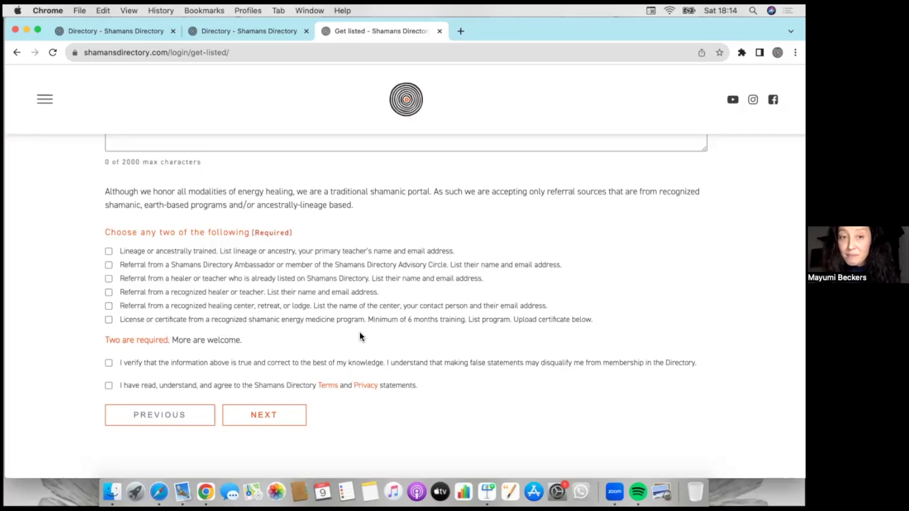
# - Tick the lineage training criterion and enter the teacher's name and email address
pyautogui.click(109, 251)
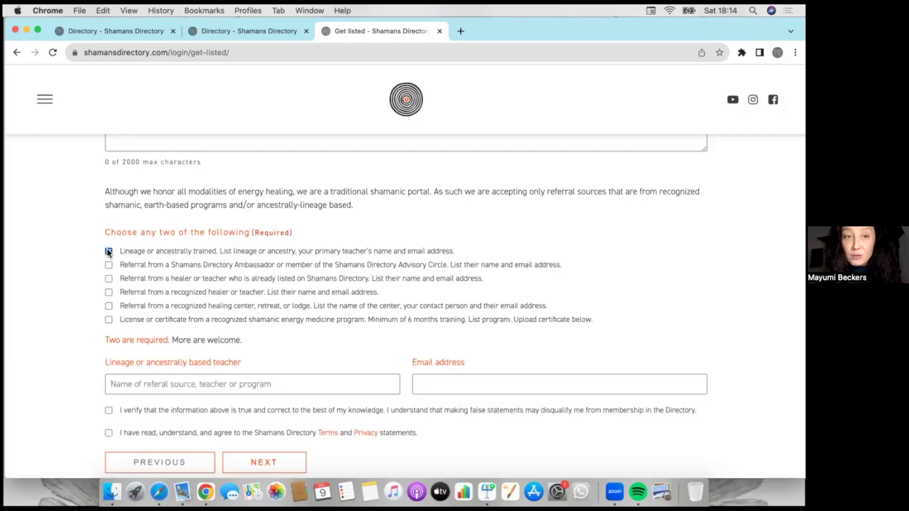
pyautogui.click(147, 382)
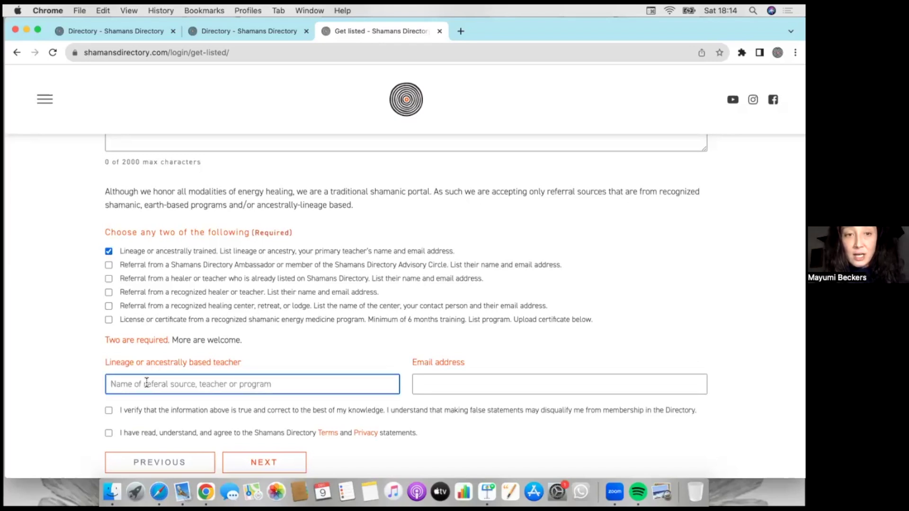
pyautogui.write('Sa')
pyautogui.press('BackSpace')
pyautogui.click(437, 380)
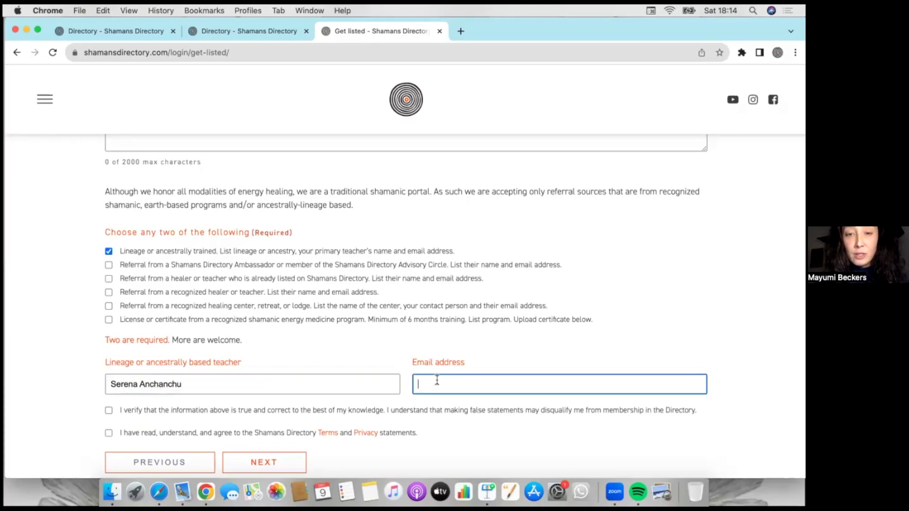
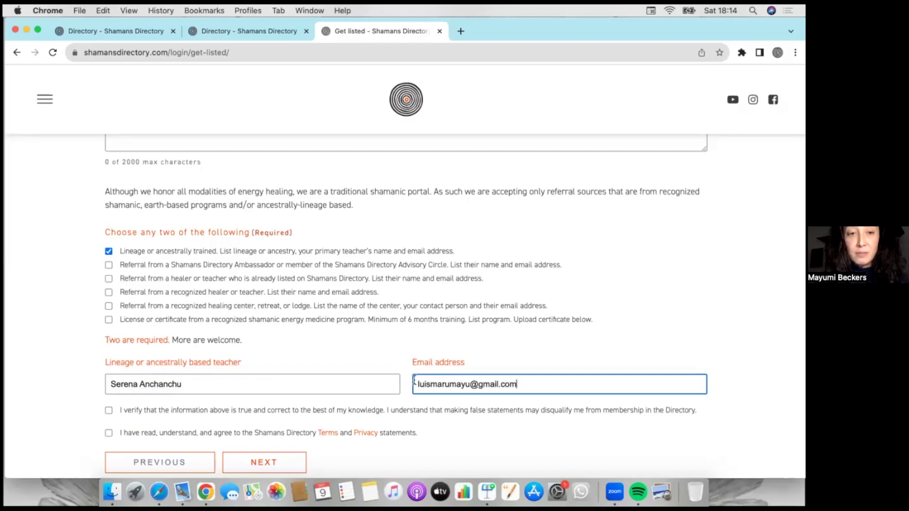
# - Tick the Ambassador referral criterion and enter the Ambassador's name and email address
pyautogui.click(108, 266)
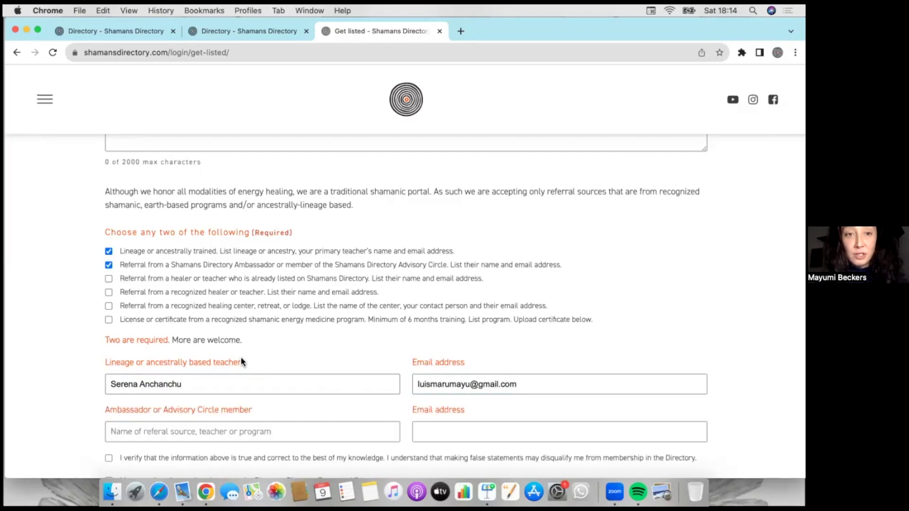
pyautogui.scroll(-1, 240, 358)
pyautogui.scroll(-1, 233, 408)
pyautogui.click(232, 403)
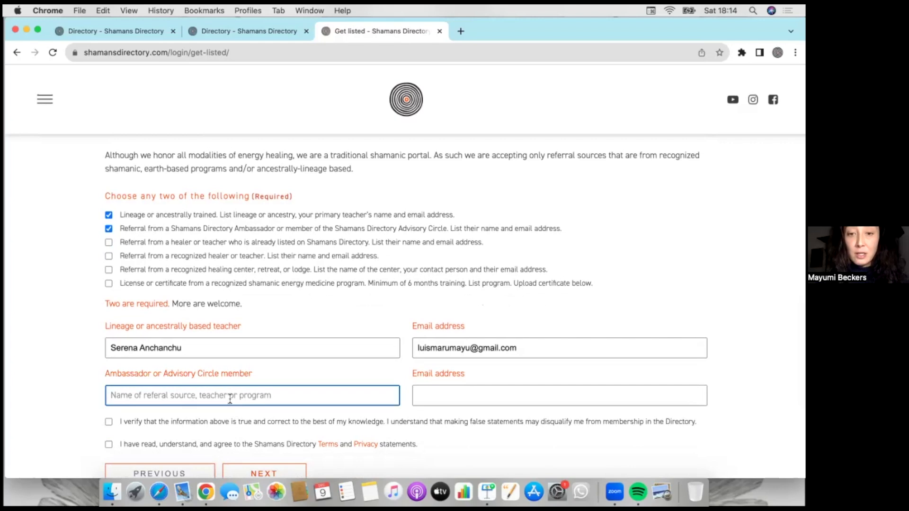
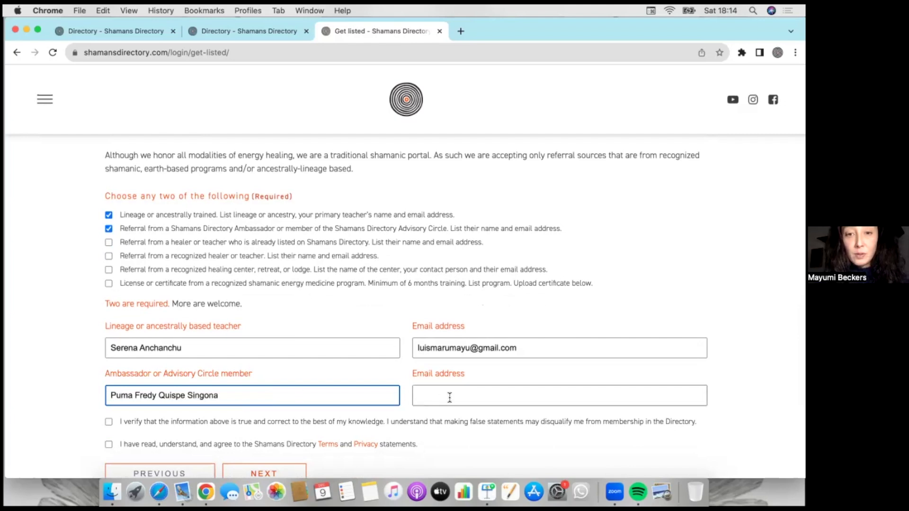
pyautogui.click(448, 398)
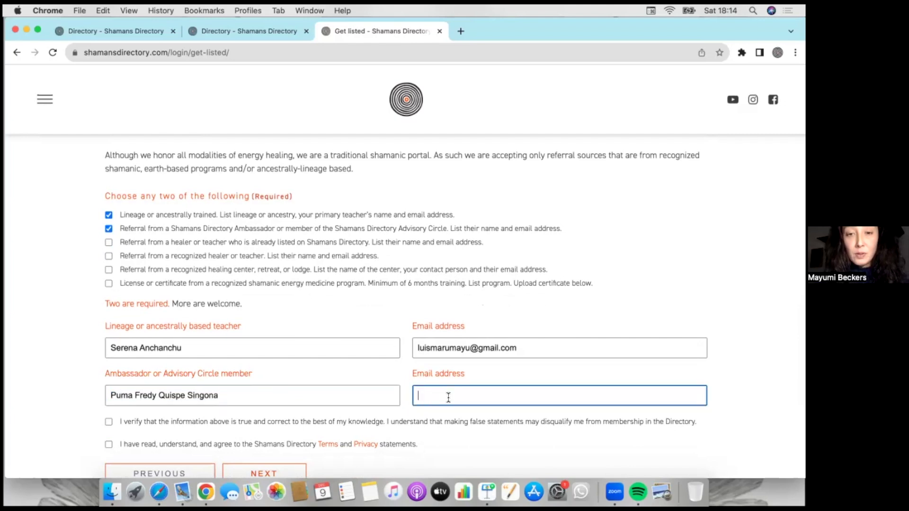
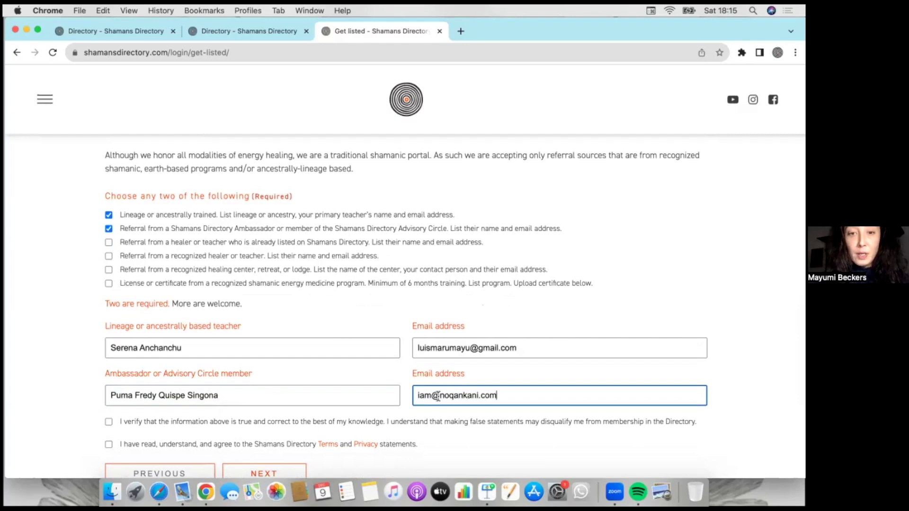
# - Confirm the information given is true and continue to the Subscription step
pyautogui.scroll(-2, 432, 397)
pyautogui.scroll(-5, 431, 394)
pyautogui.click(109, 251)
pyautogui.scroll(3, 109, 274)
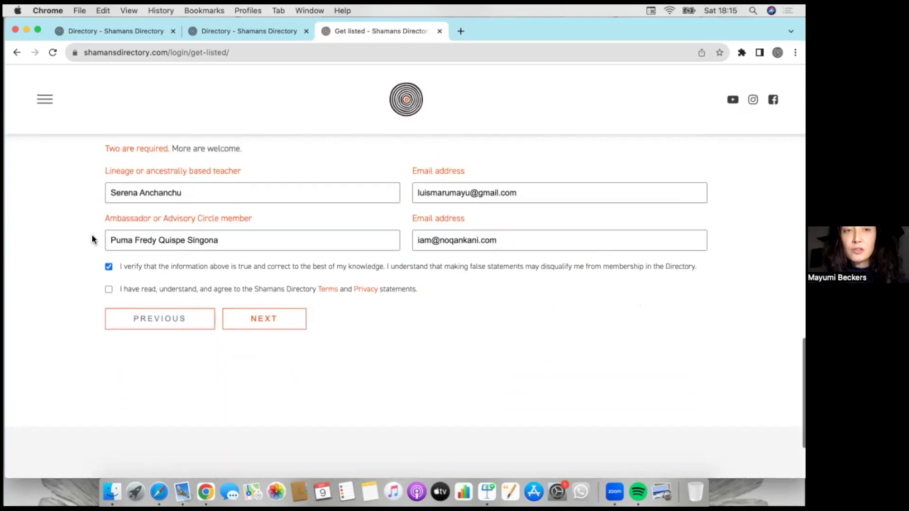
pyautogui.scroll(-2, 98, 300)
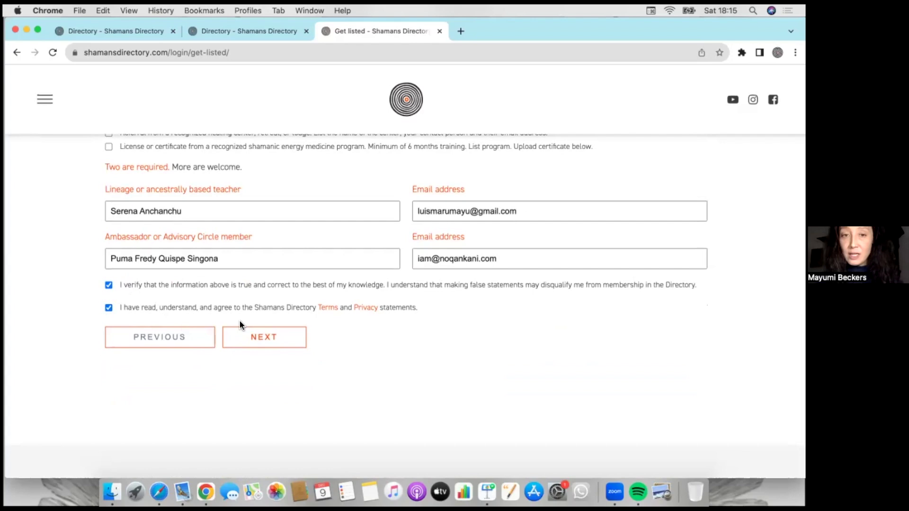
pyautogui.click(265, 338)
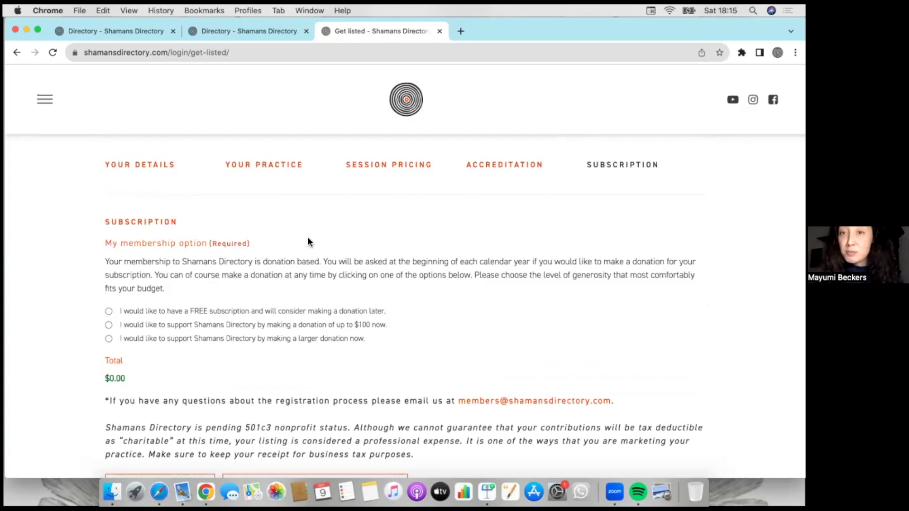
# - Select the up to $100 donation and request the dreamcatcher gift
pyautogui.scroll(-1, 303, 299)
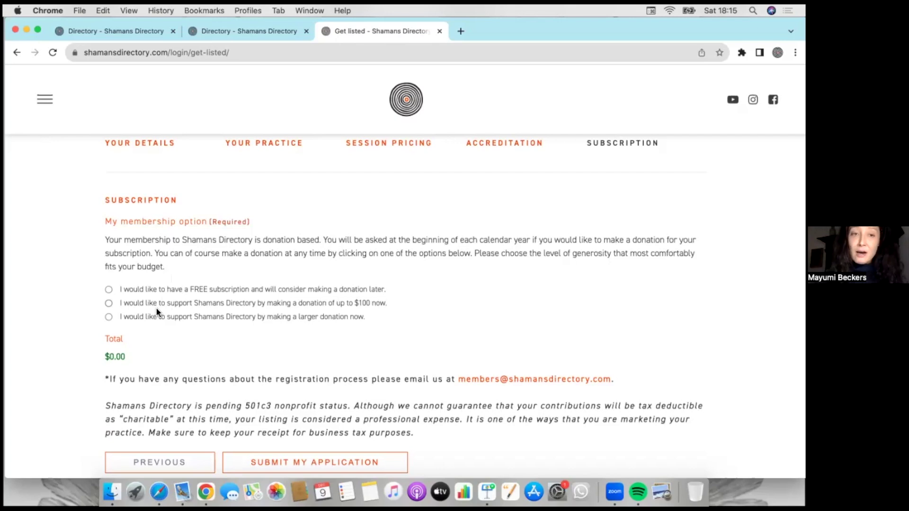
pyautogui.click(108, 303)
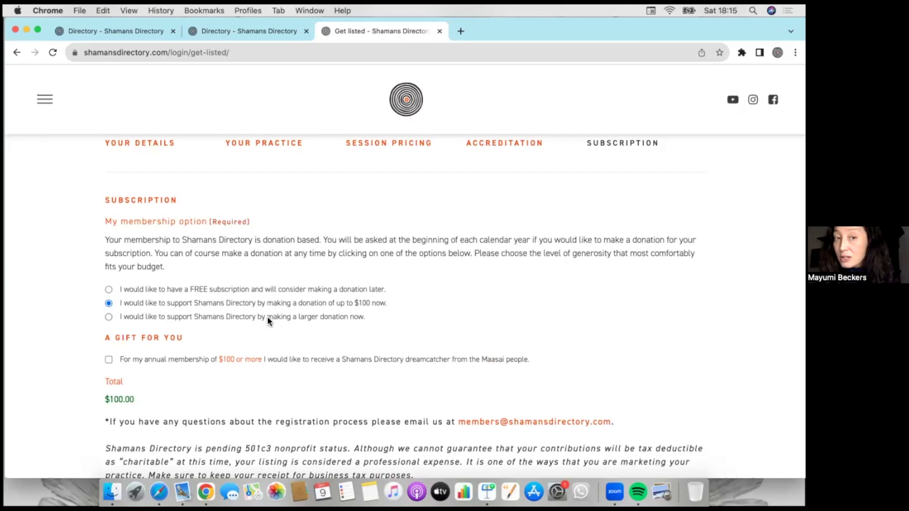
pyautogui.scroll(-1, 207, 381)
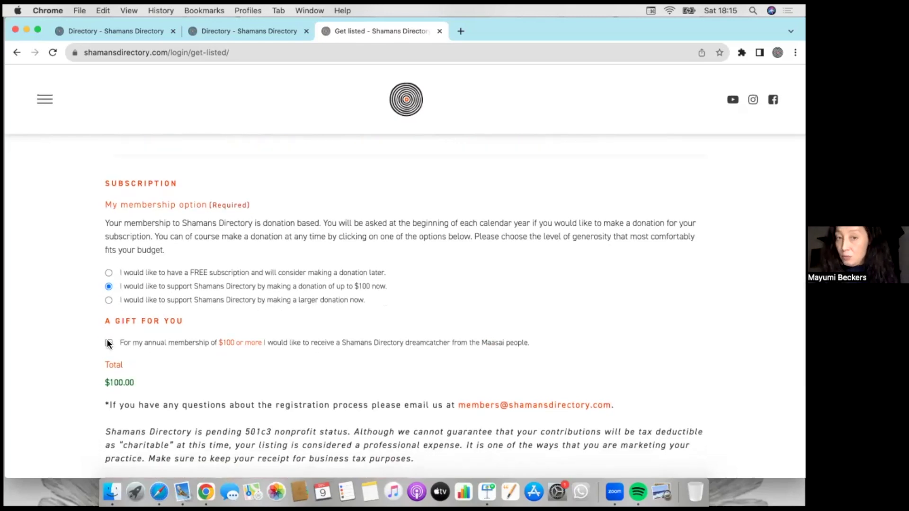
pyautogui.click(108, 343)
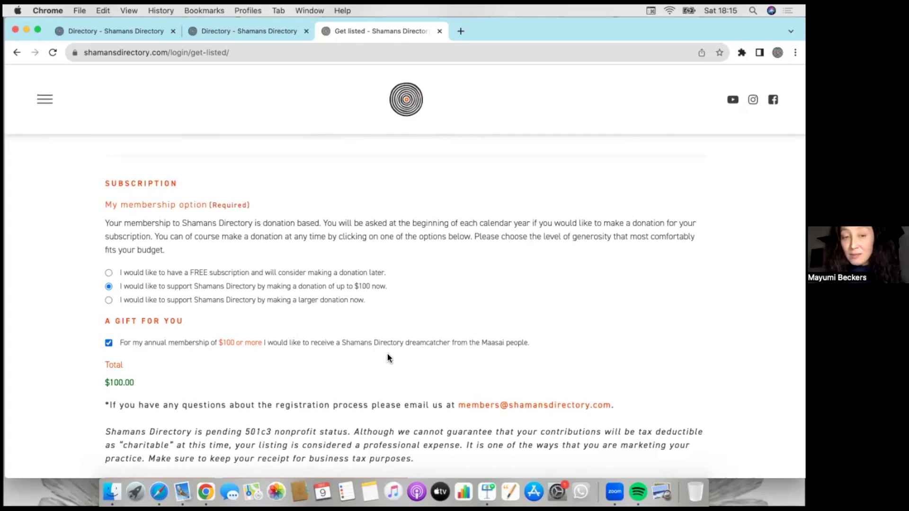
# - Return to the full-screen Keynote slideshow and advance to the next slide
pyautogui.scroll(-2, 356, 389)
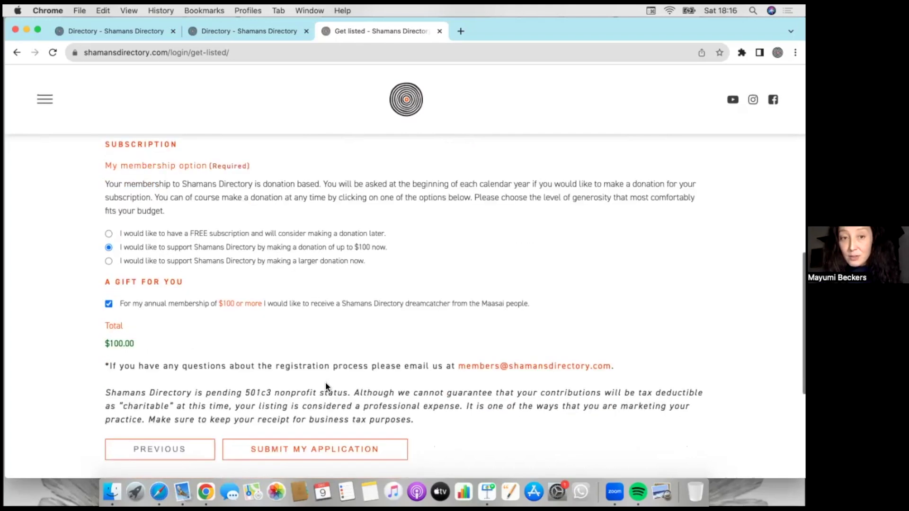
pyautogui.scroll(-1, 358, 402)
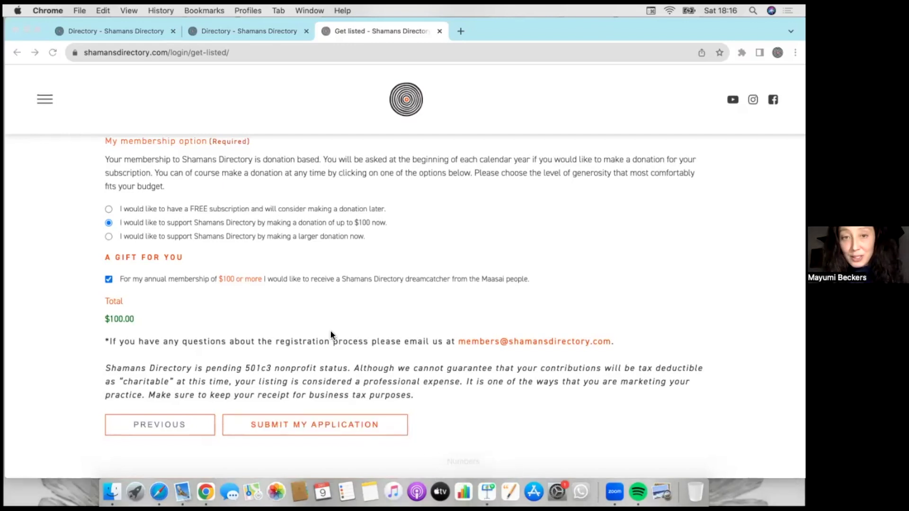
pyautogui.click(486, 492)
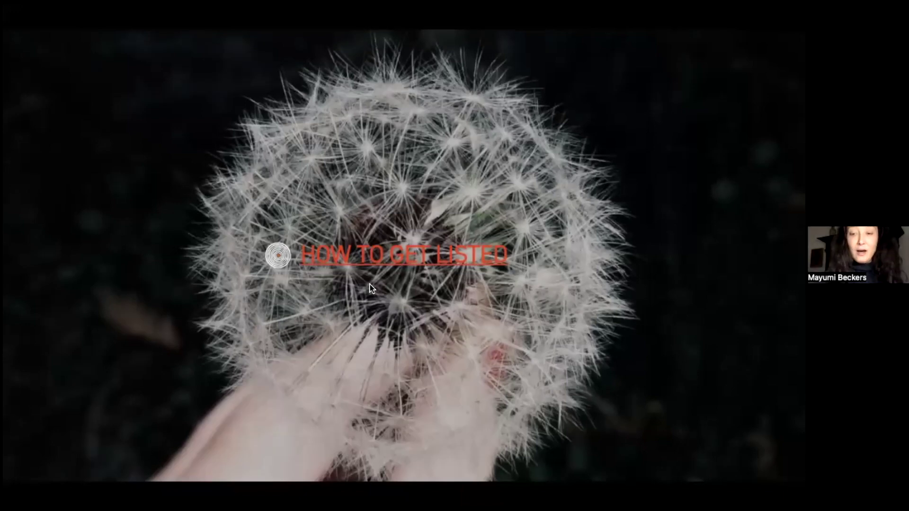
pyautogui.press('Right')
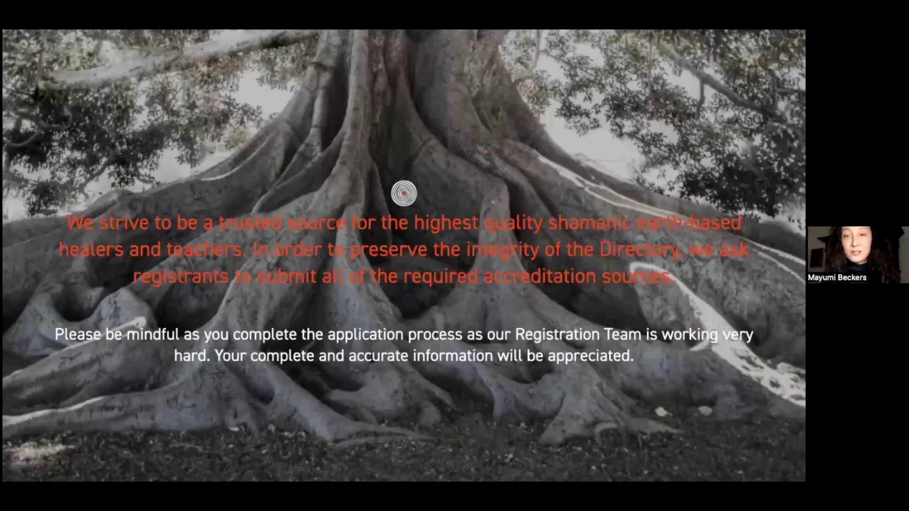